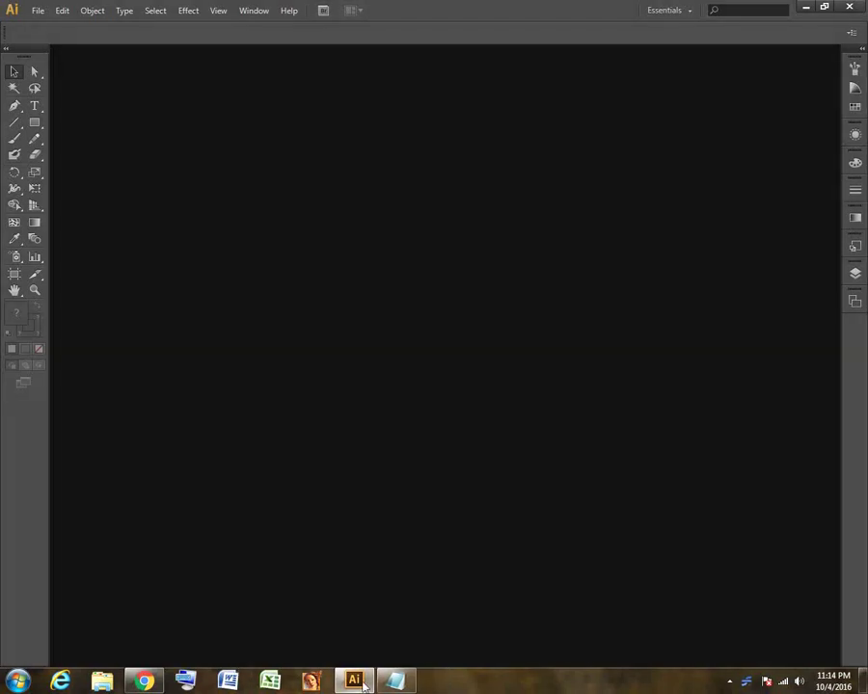
Step: Delete both greeting lines in the Notepad note, then minimize Notepad to show Illustrator
{"action": "left_click", "coordinate": [391, 681]}
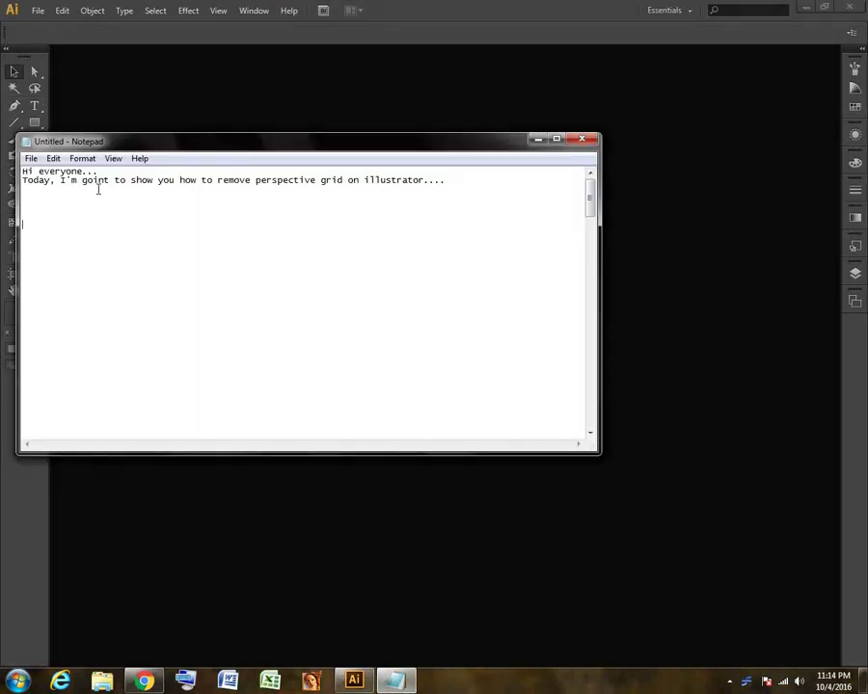
{"action": "mouse_move", "coordinate": [461, 181]}
{"action": "left_mouse_down"}
{"action": "mouse_move", "coordinate": [23, 182]}
{"action": "mouse_move", "coordinate": [21, 166]}
{"action": "left_mouse_up"}
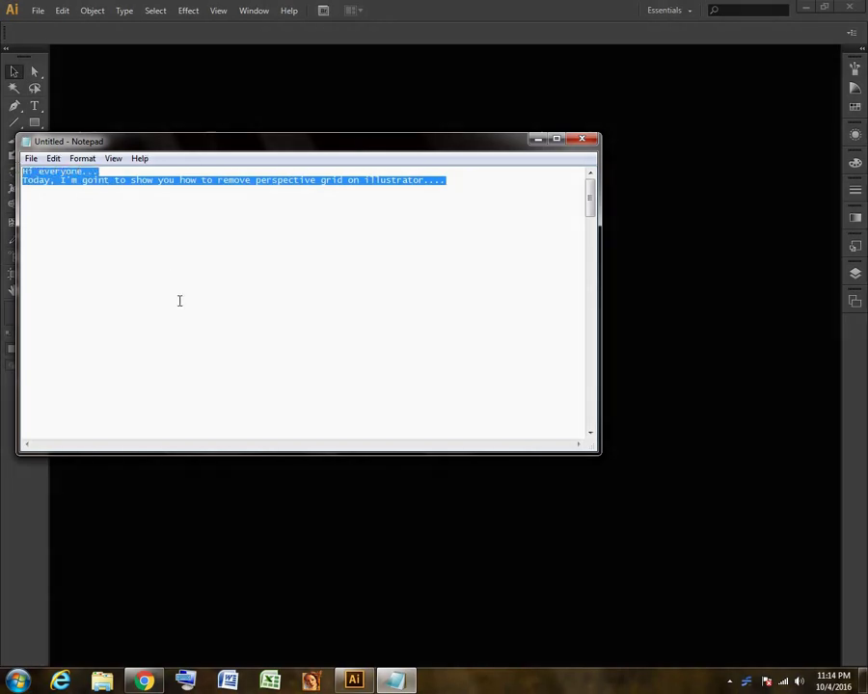
{"action": "key", "text": "Delete"}
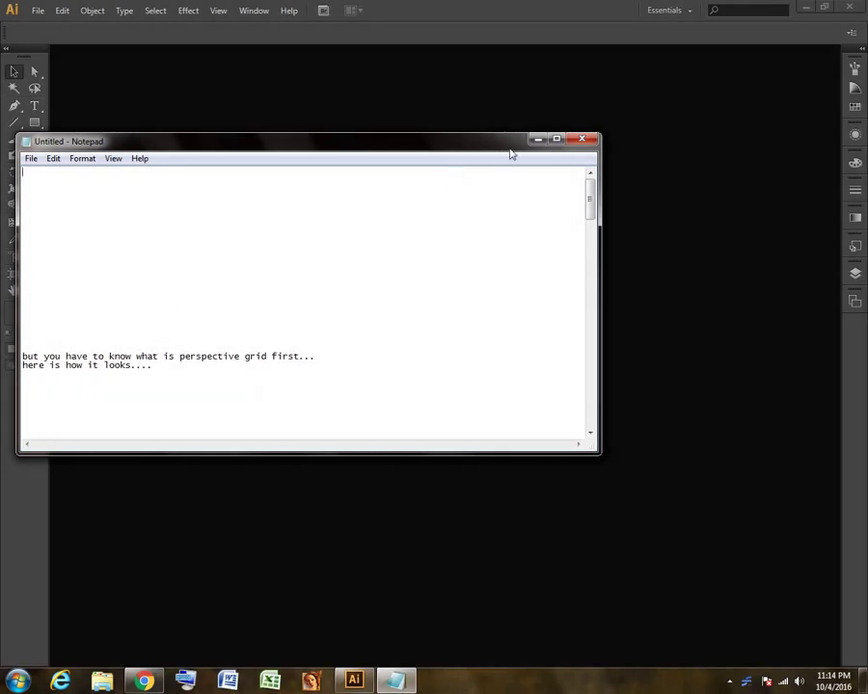
{"action": "left_click", "coordinate": [537, 139]}
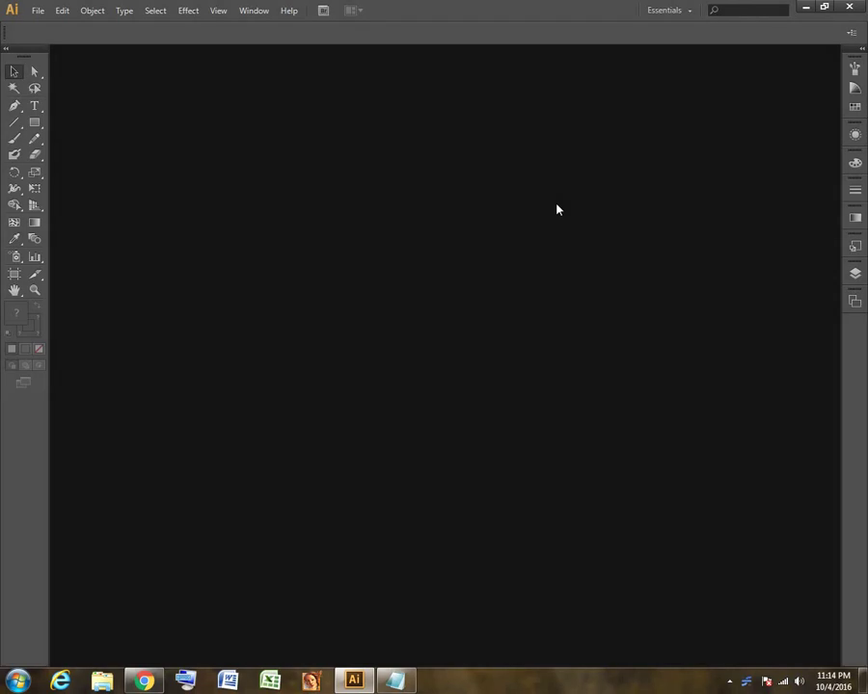
Step: Create a blank Letter document, Untitled-3, and show its two-point perspective grid with Ctrl+Shift+I
{"action": "key", "text": "ctrl+n"}
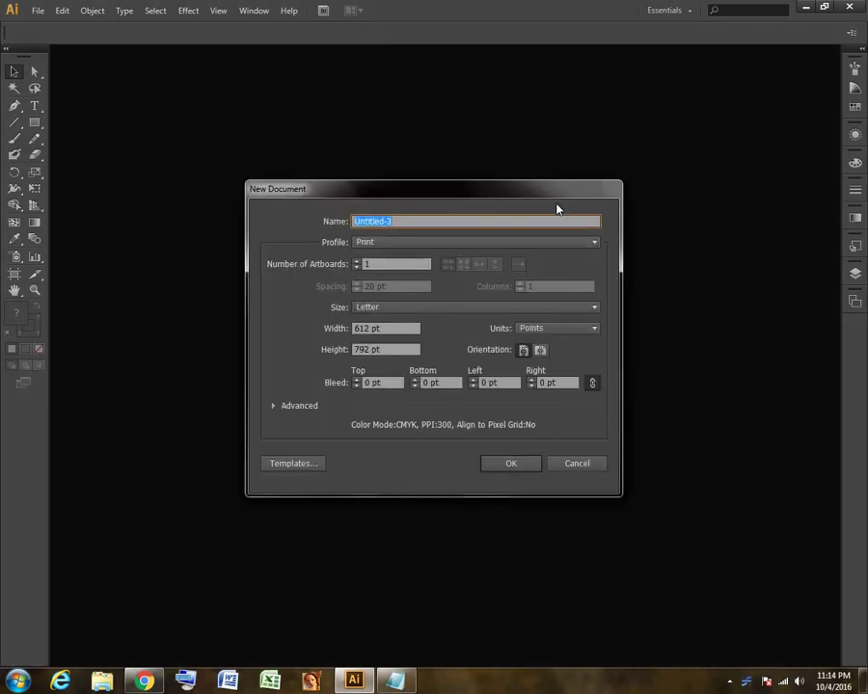
{"action": "key", "text": "Return"}
{"action": "key", "text": "ctrl+shift+i"}
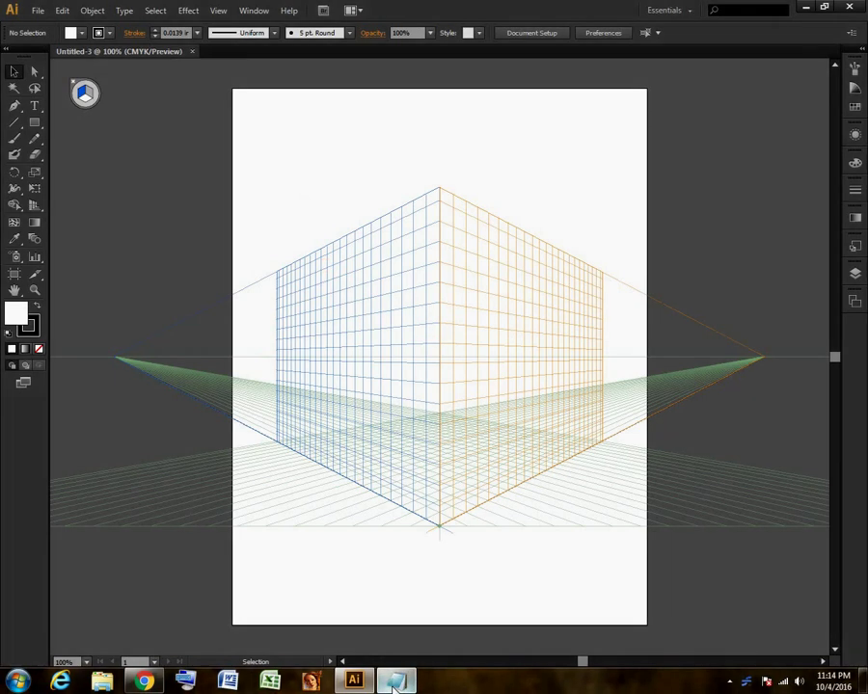
{"action": "left_click", "coordinate": [391, 619]}
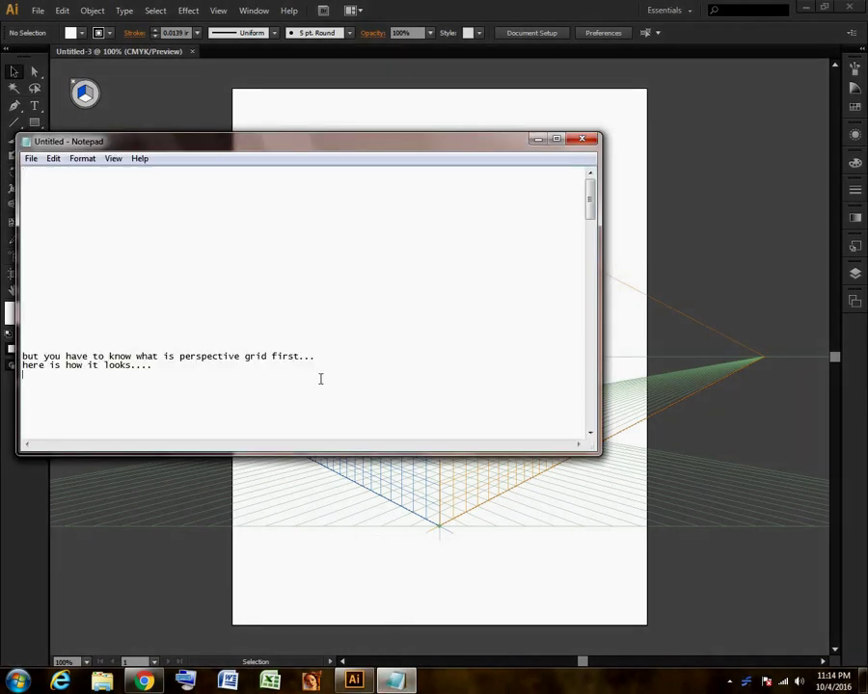
Step: Delete the two perspective-grid lines from the Notepad note and minimize it to reveal the grid
{"action": "left_click_drag", "start_coordinate": [318, 378], "coordinate": [47, 310]}
{"action": "key", "text": "Delete"}
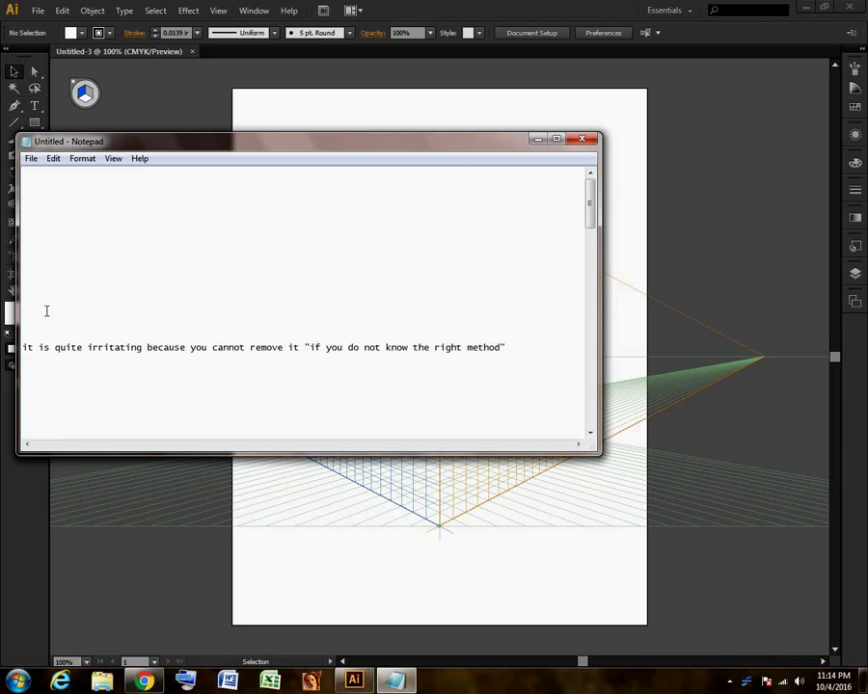
{"action": "left_click", "coordinate": [535, 140]}
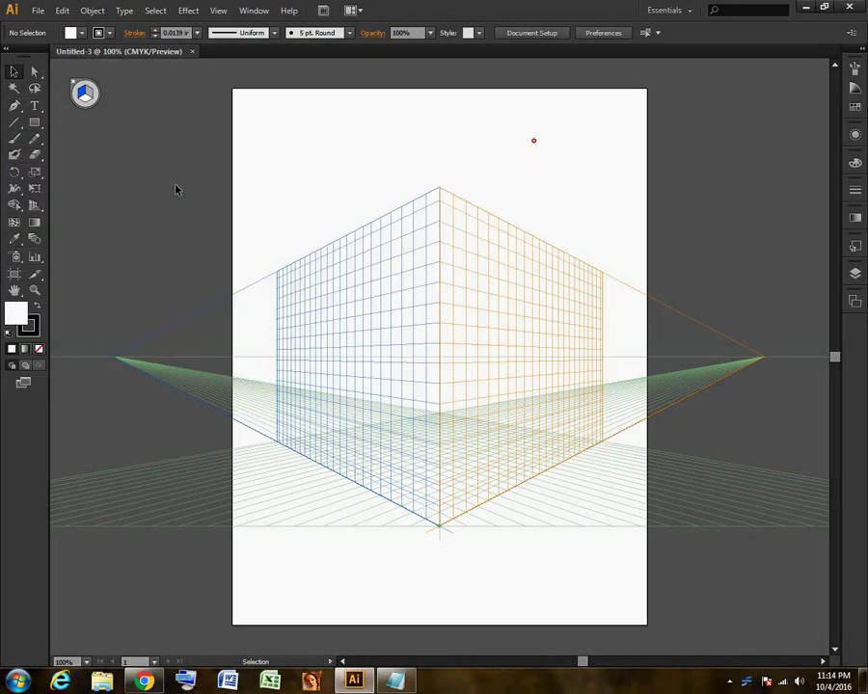
Step: Try to select the perspective grid with the Perspective Grid and Selection tools, then return to Notepad
{"action": "left_click", "coordinate": [34, 206]}
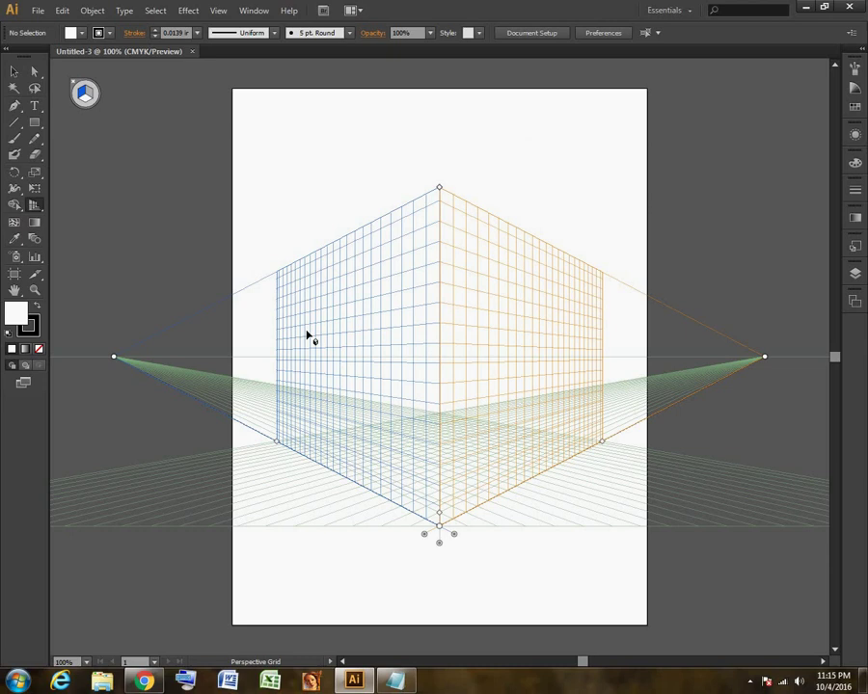
{"action": "left_click", "coordinate": [14, 71]}
{"action": "left_click_drag", "start_coordinate": [284, 199], "coordinate": [493, 426]}
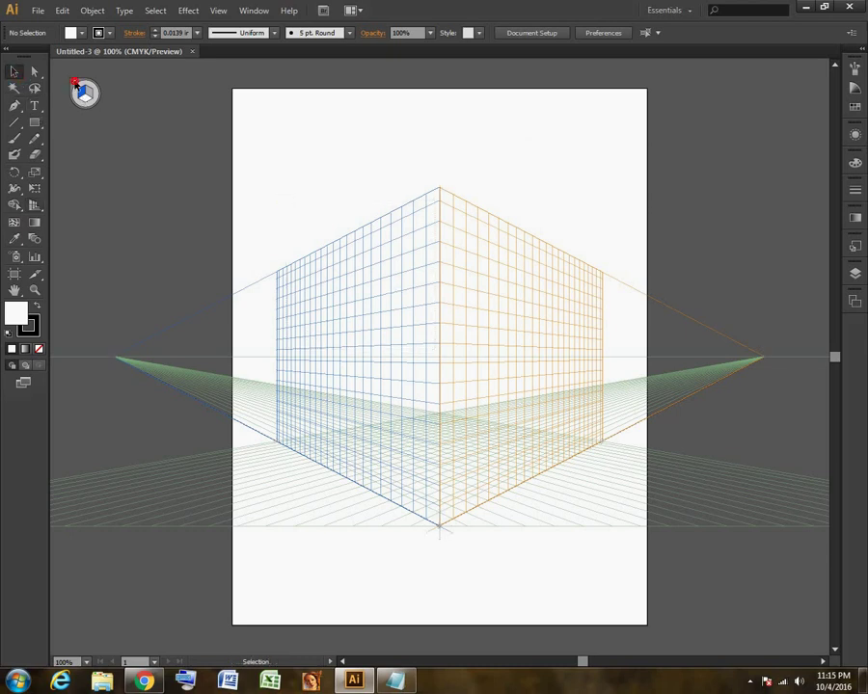
{"action": "left_click", "coordinate": [394, 681]}
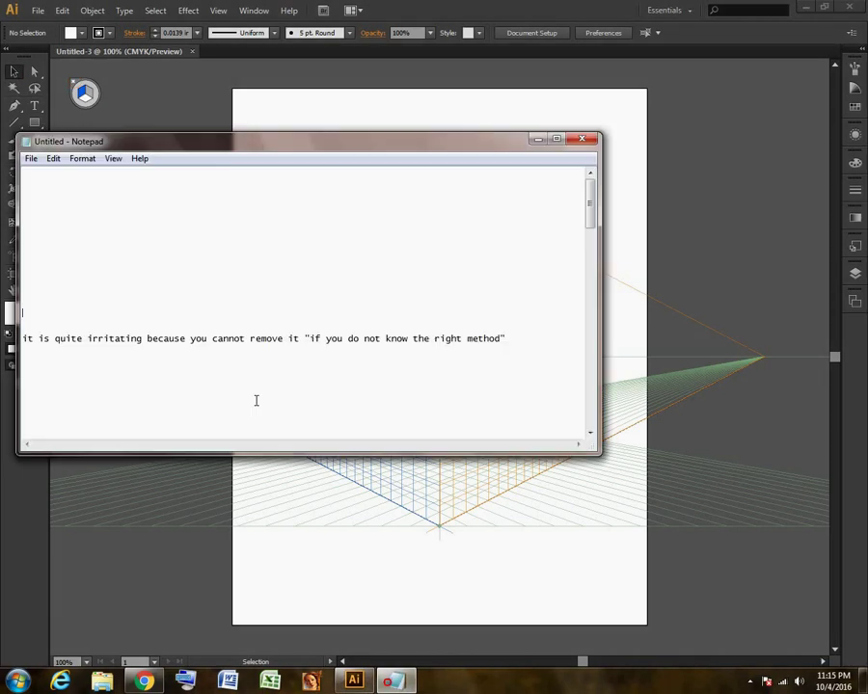
Step: Add the line 'ssee nothig appened', then delete the remark lines and the remaining note text
{"action": "left_click", "coordinate": [28, 353]}
{"action": "type", "text": "ss"}
{"action": "type", "text": "ee nothig h"}
{"action": "type", "text": "appen"}
{"action": "type", "text": "ed...."}
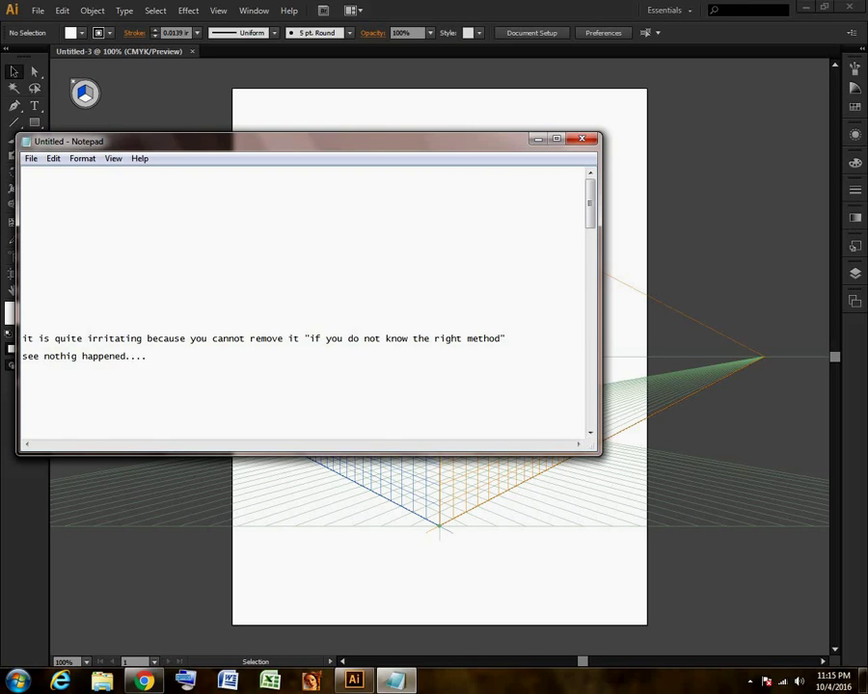
{"action": "key", "text": "shift+Home"}
{"action": "key", "text": "shift+Up"}
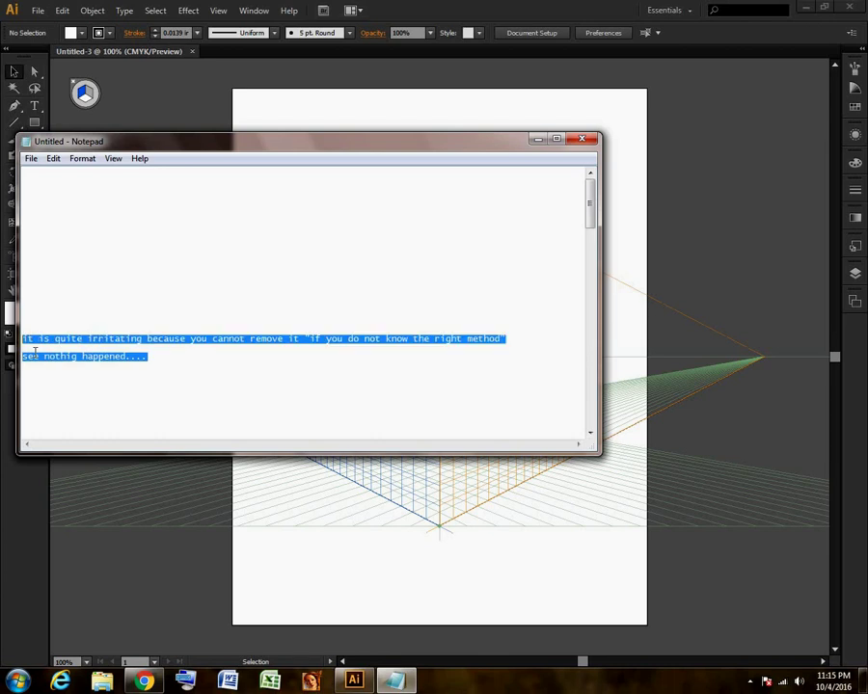
{"action": "key", "text": "Delete"}
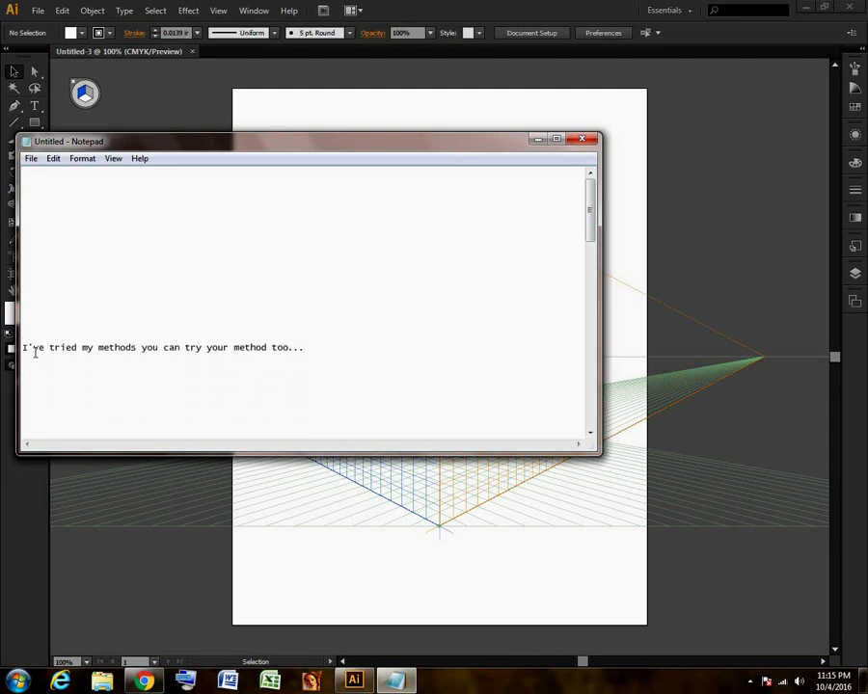
{"action": "key", "text": "ctrl+a"}
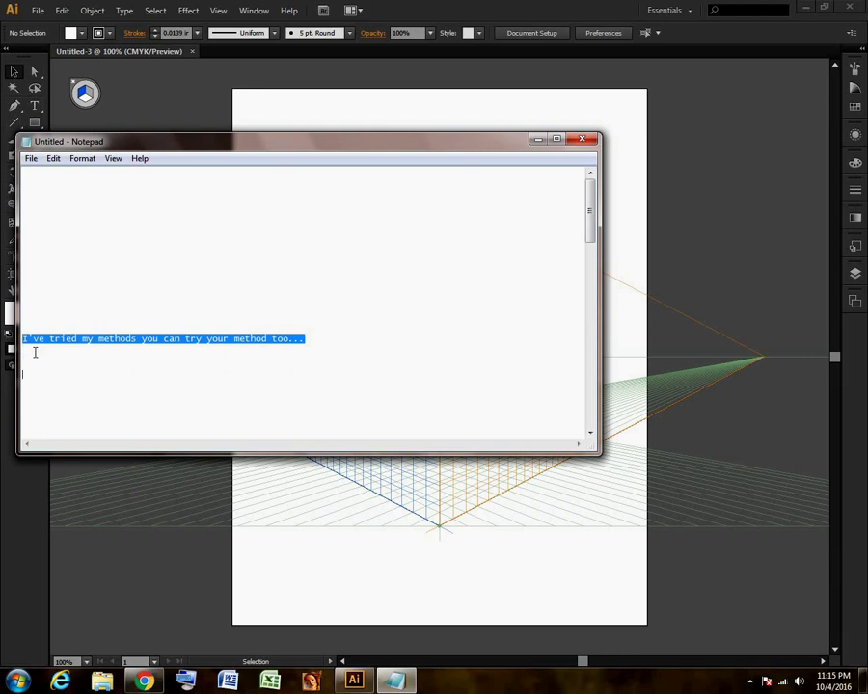
{"action": "key", "text": "Delete"}
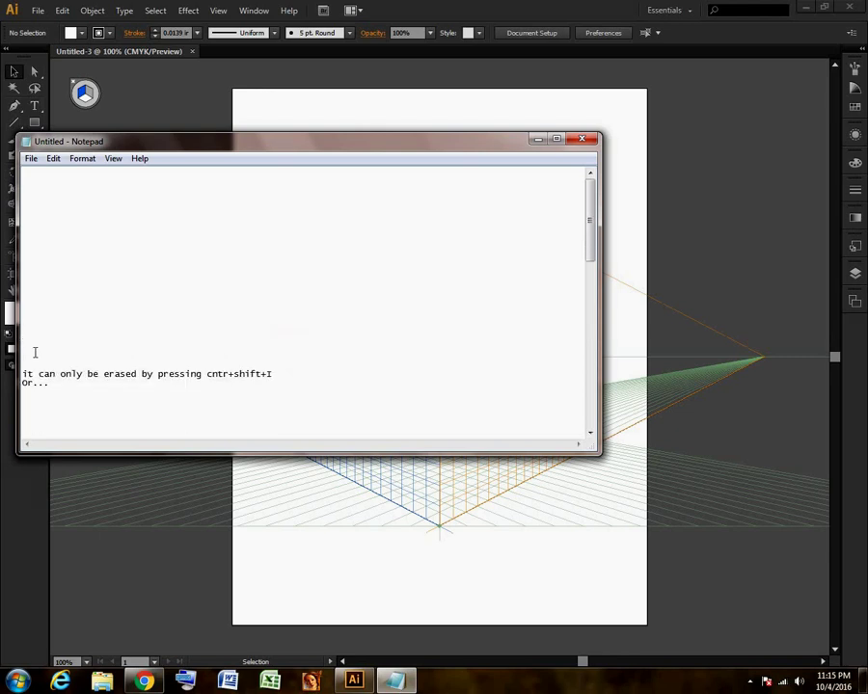
Step: Minimize Notepad and toggle the perspective grid off and back on with Ctrl+Shift+I
{"action": "left_click", "coordinate": [537, 141]}
{"action": "key", "text": "ctrl+shift+i"}
{"action": "key", "text": "ctrl+shift+i"}
{"action": "key", "text": "ctrl+shift+i"}
{"action": "key", "text": "ctrl+shift+i"}
{"action": "key", "text": "ctrl+shift+i"}
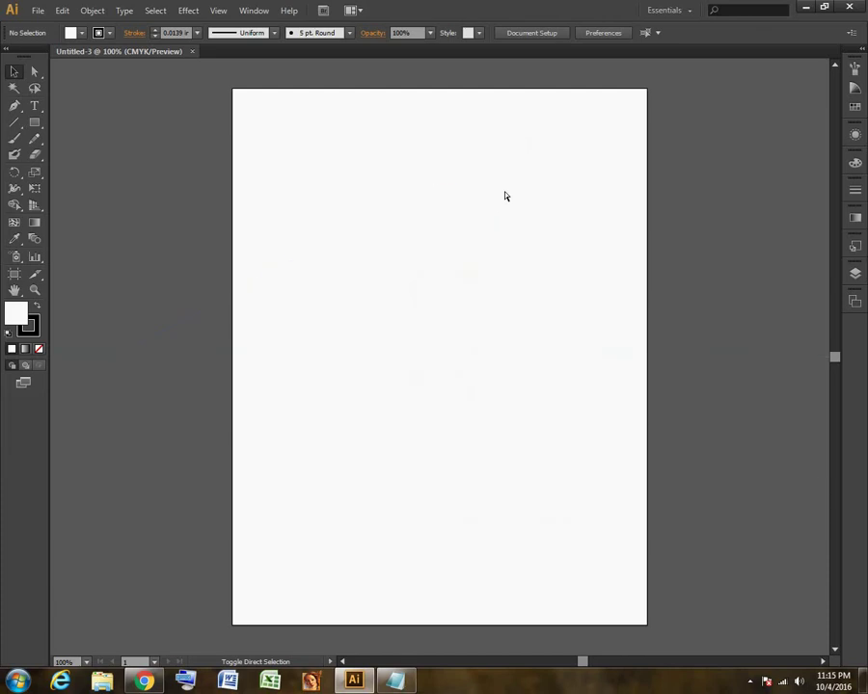
{"action": "key", "text": "ctrl+shift+i"}
{"action": "key", "text": "ctrl+shift+i"}
{"action": "key", "text": "ctrl+shift+i"}
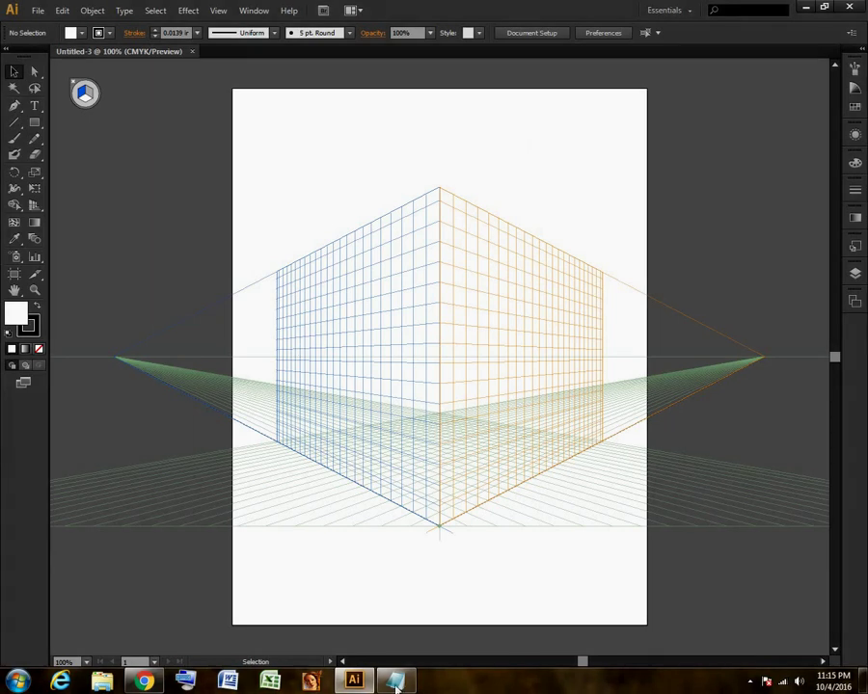
Step: Scroll down through the Notepad notes on hiding the grid, then minimize Notepad again
{"action": "left_click", "coordinate": [394, 681]}
{"action": "scroll", "coordinate": [193, 386], "scroll_direction": "down", "scroll_amount": 3}
{"action": "scroll", "coordinate": [166, 370], "scroll_direction": "down", "scroll_amount": 3}
{"action": "scroll", "coordinate": [165, 374], "scroll_direction": "down", "scroll_amount": 3}
{"action": "scroll", "coordinate": [166, 373], "scroll_direction": "down", "scroll_amount": 2}
{"action": "scroll", "coordinate": [165, 373], "scroll_direction": "down", "scroll_amount": 1}
{"action": "scroll", "coordinate": [166, 374], "scroll_direction": "down", "scroll_amount": 1}
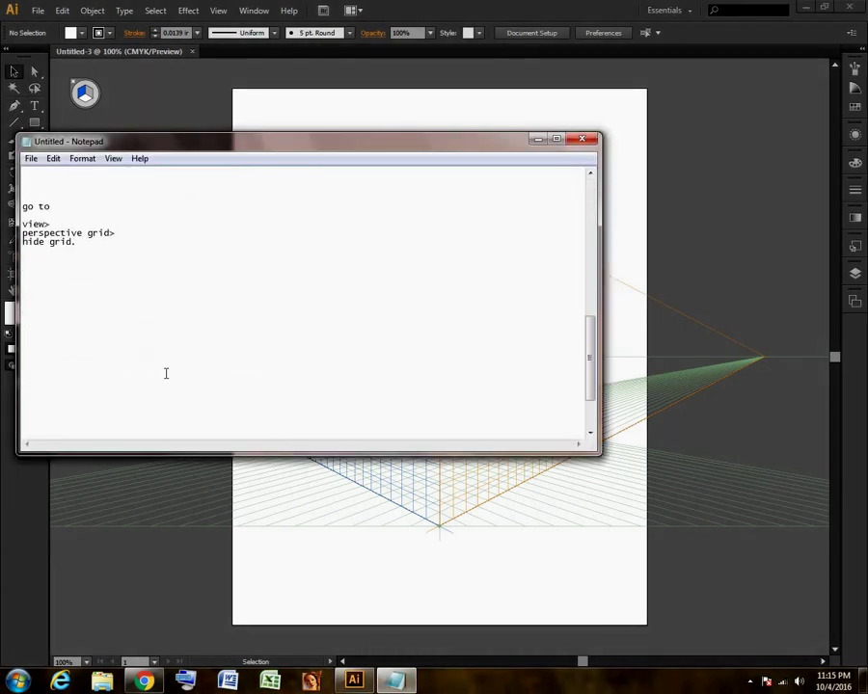
{"action": "left_click", "coordinate": [537, 142]}
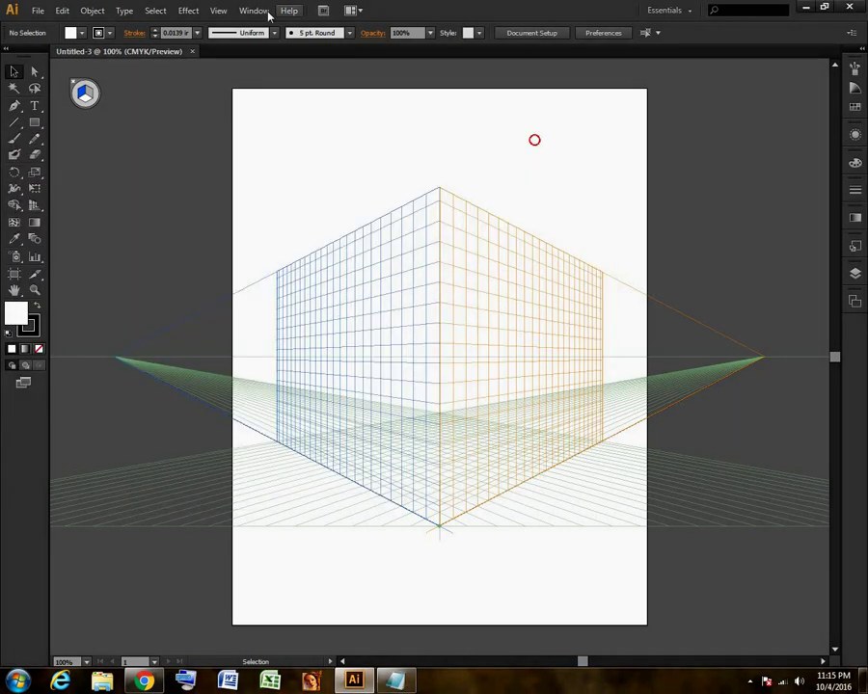
Step: Hide the grid via View > Perspective Grid > Hide Grid, restore it with Ctrl+Shift+I, then hide it again
{"action": "left_click", "coordinate": [218, 10]}
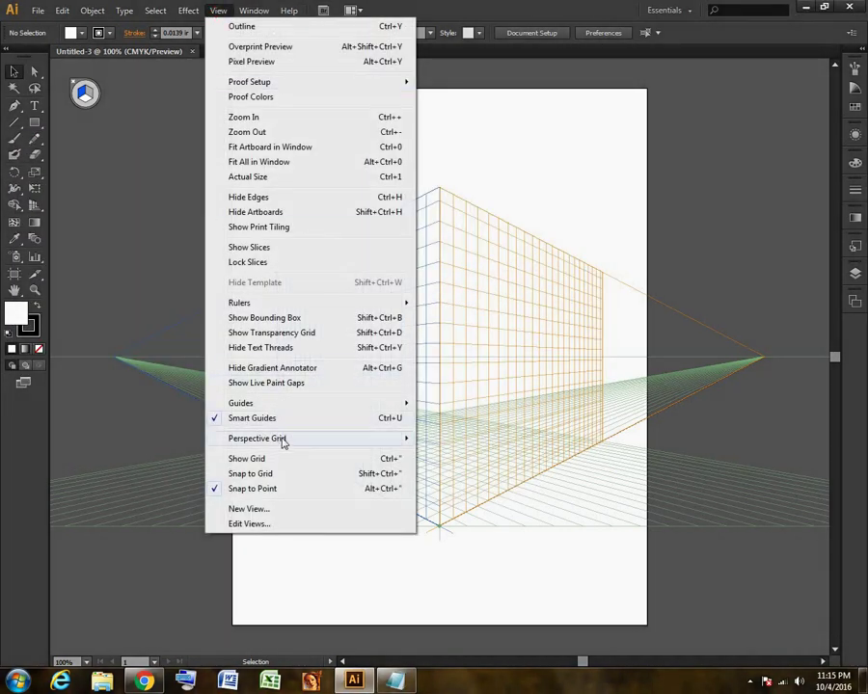
{"action": "mouse_move", "coordinate": [257, 438]}
{"action": "left_click", "coordinate": [461, 437]}
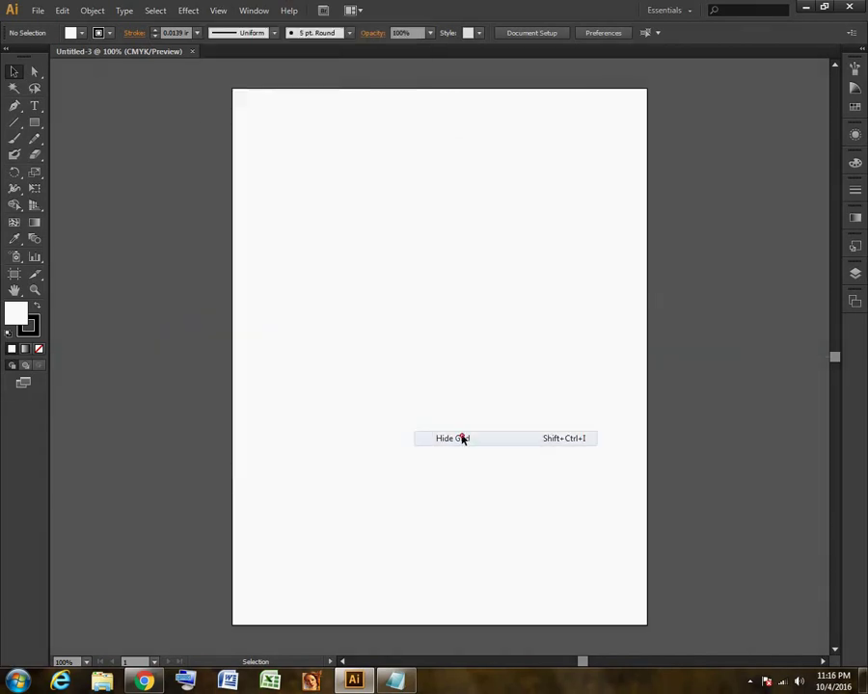
{"action": "key", "text": "ctrl+shift+i"}
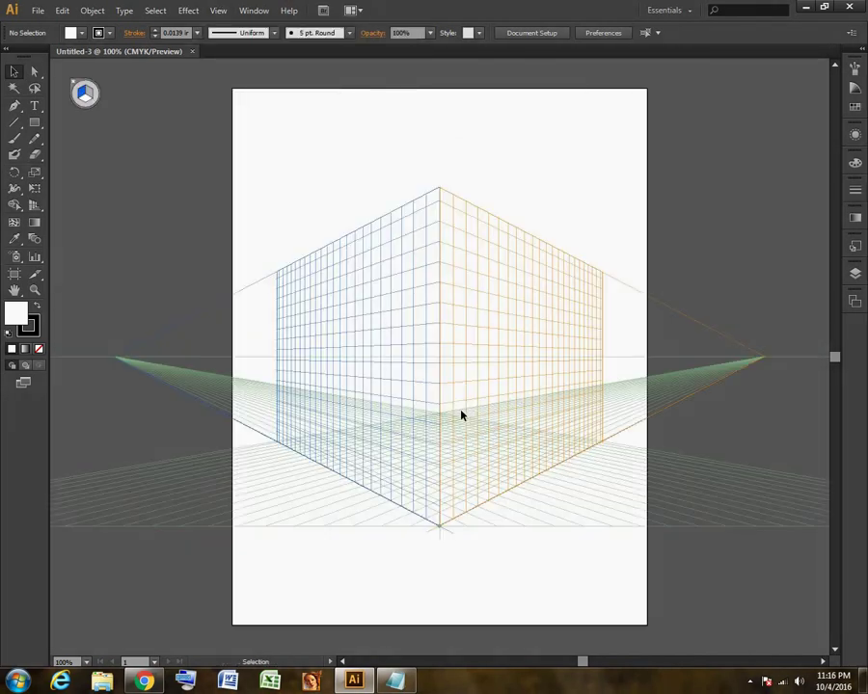
{"action": "left_click", "coordinate": [226, 12]}
{"action": "mouse_move", "coordinate": [257, 438]}
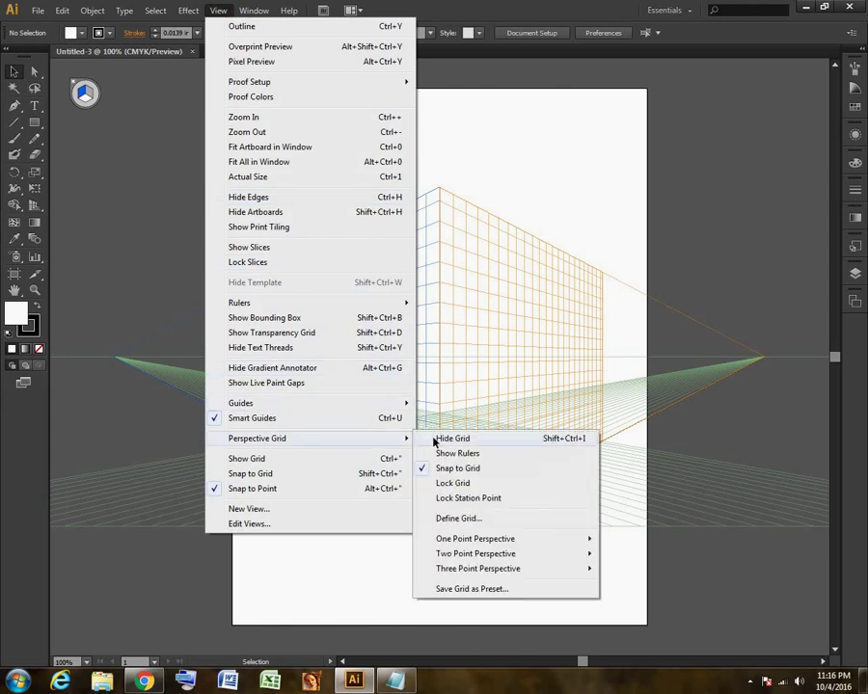
{"action": "left_click", "coordinate": [436, 439]}
Step: Add the lines 'again???' and 'okay' to the Notepad note and minimize it
{"action": "left_click", "coordinate": [396, 682]}
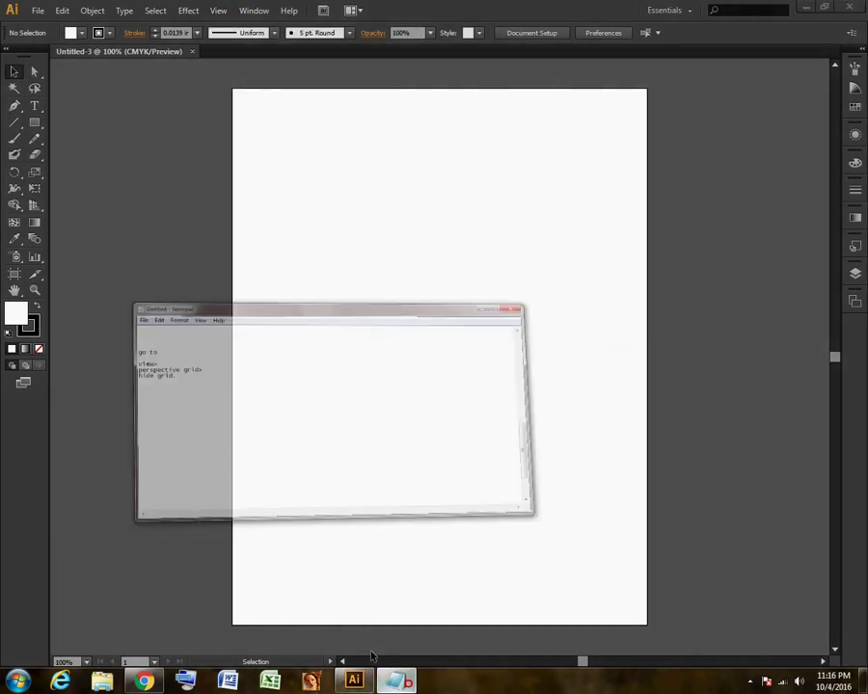
{"action": "left_click", "coordinate": [62, 312]}
{"action": "type", "text": "again???"}
{"action": "key", "text": "Return"}
{"action": "type", "text": "okay..."}
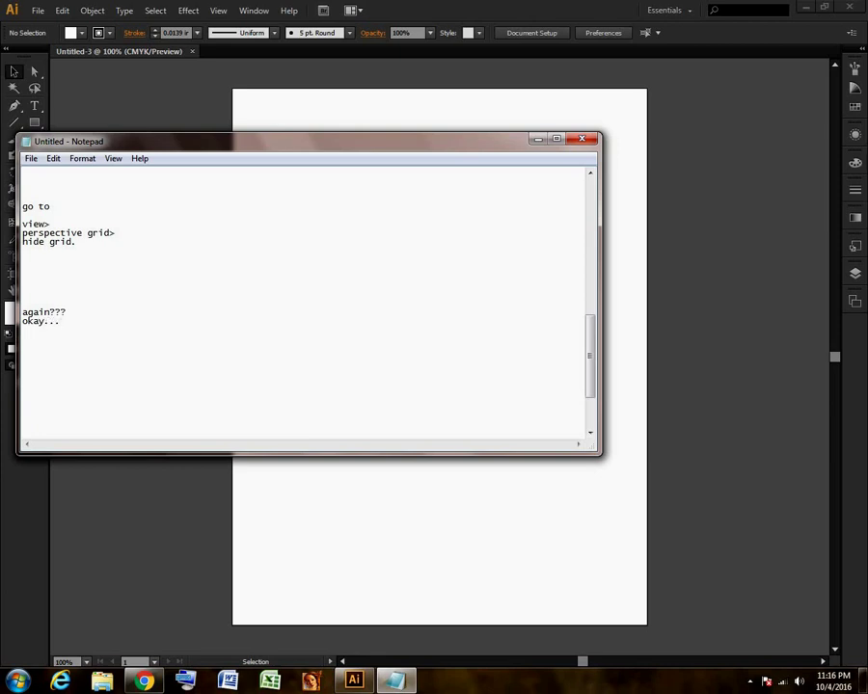
{"action": "left_click", "coordinate": [536, 140]}
Step: Show the grid, then hide it via View > Perspective Grid > Hide Grid, leaving the artboard blank
{"action": "key", "text": "ctrl+shift+i"}
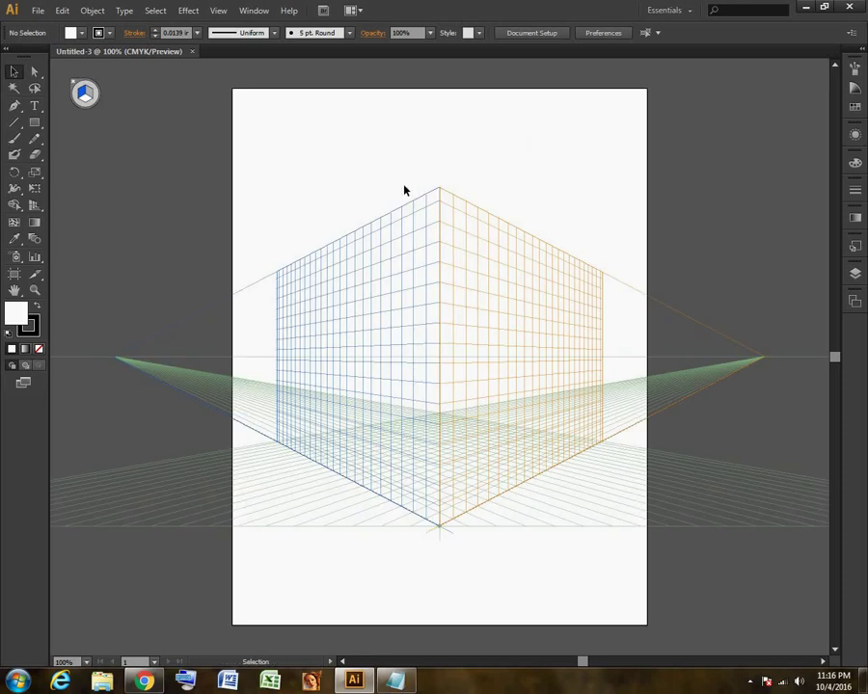
{"action": "left_click", "coordinate": [218, 11]}
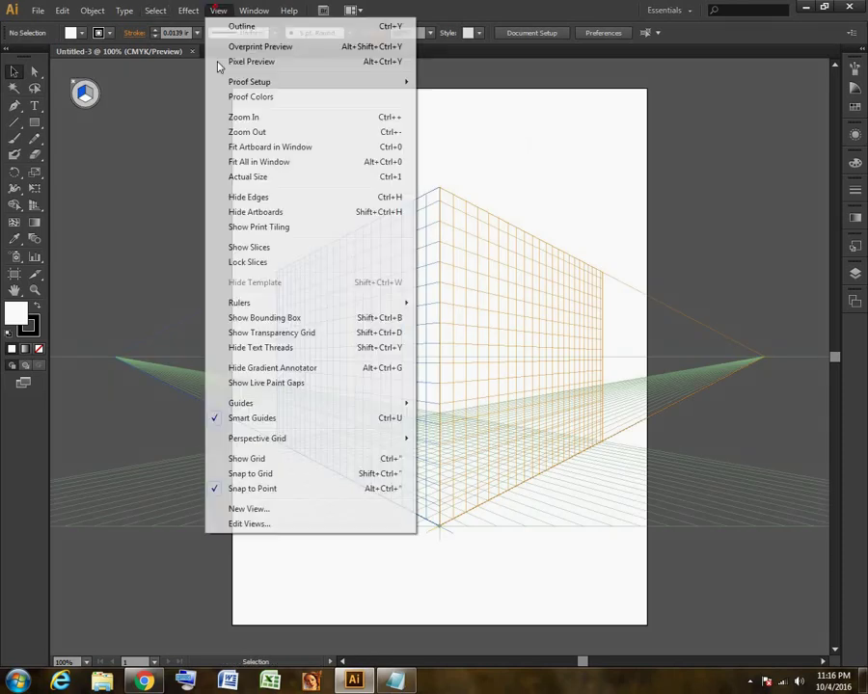
{"action": "left_click", "coordinate": [258, 439]}
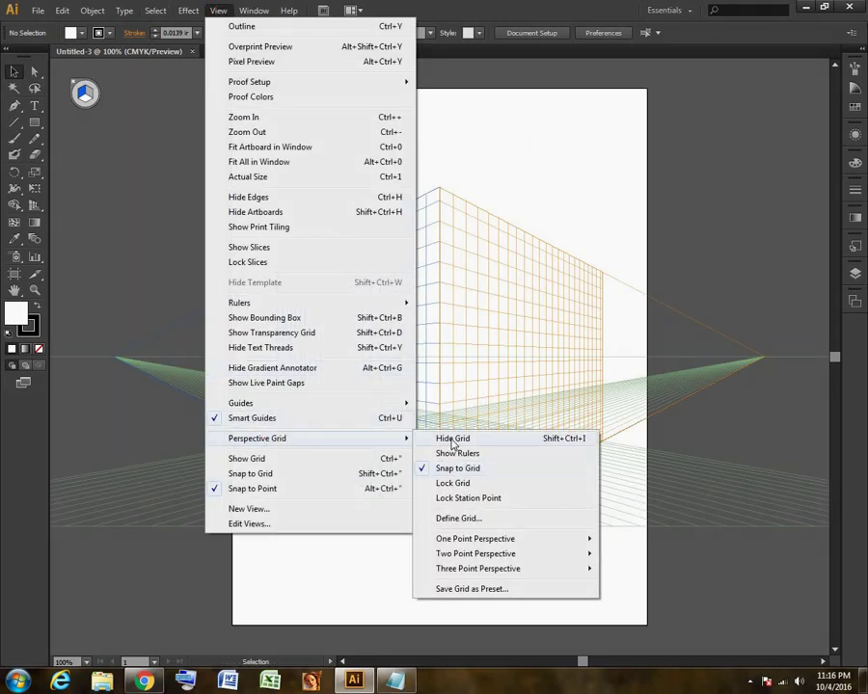
{"action": "left_click", "coordinate": [452, 439]}
{"action": "left_click", "coordinate": [401, 406]}
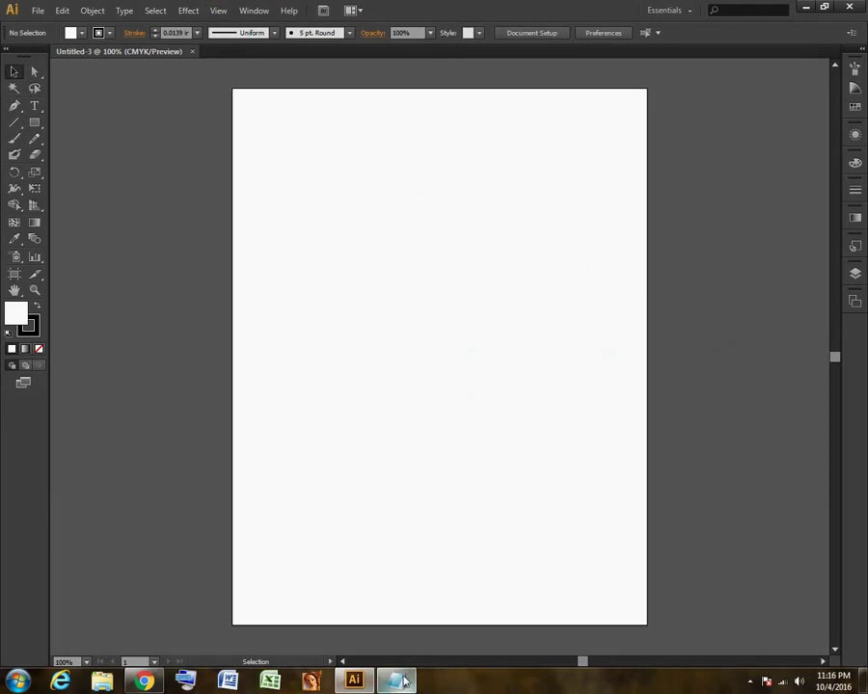
{"action": "left_click", "coordinate": [395, 680]}
Step: Clear all the Notepad notes and type the sign-off line 'that's it for today'
{"action": "left_click_drag", "start_coordinate": [178, 344], "coordinate": [29, 200]}
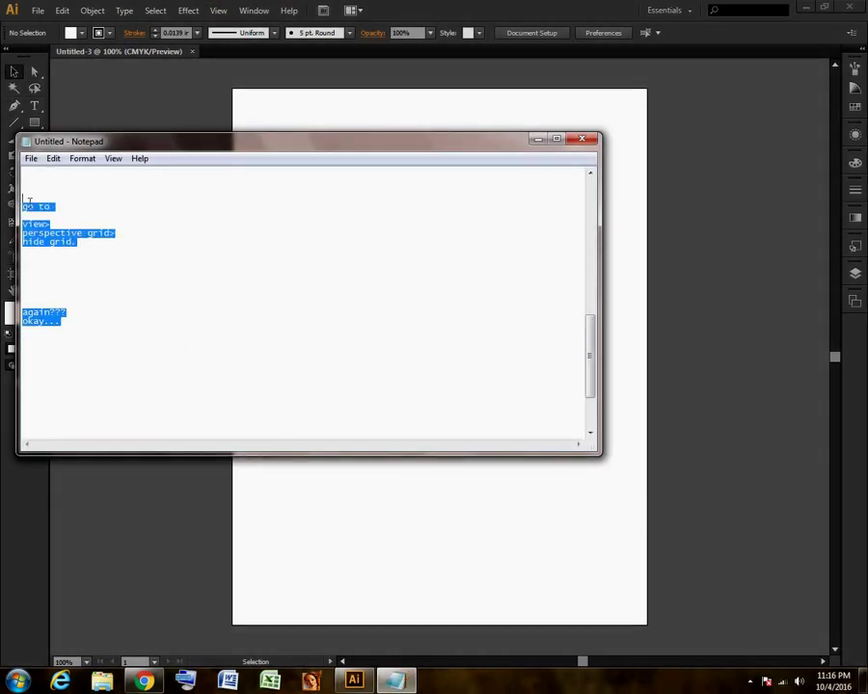
{"action": "key", "text": "Delete"}
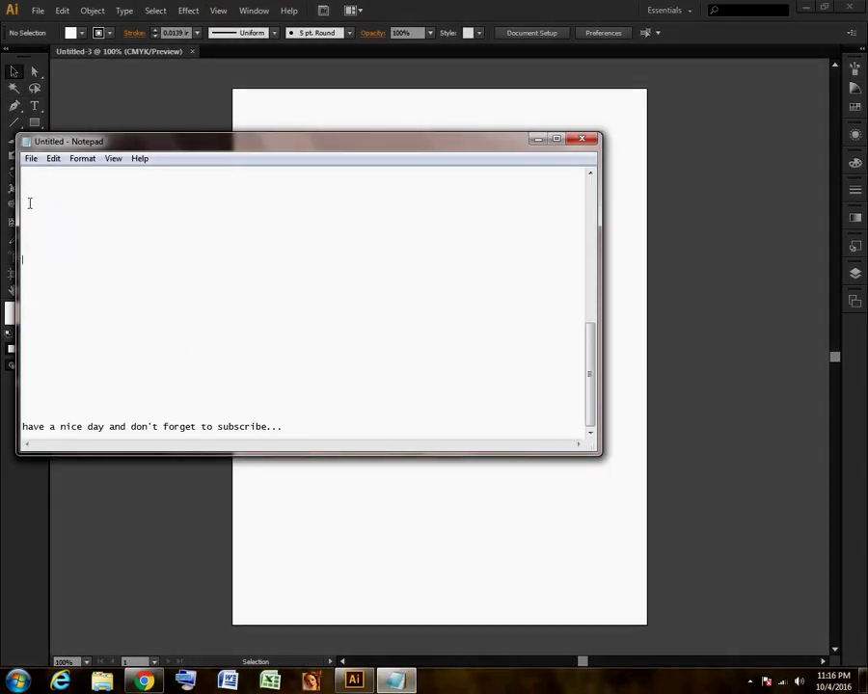
{"action": "key", "text": "Down"}
{"action": "key", "text": "Down"}
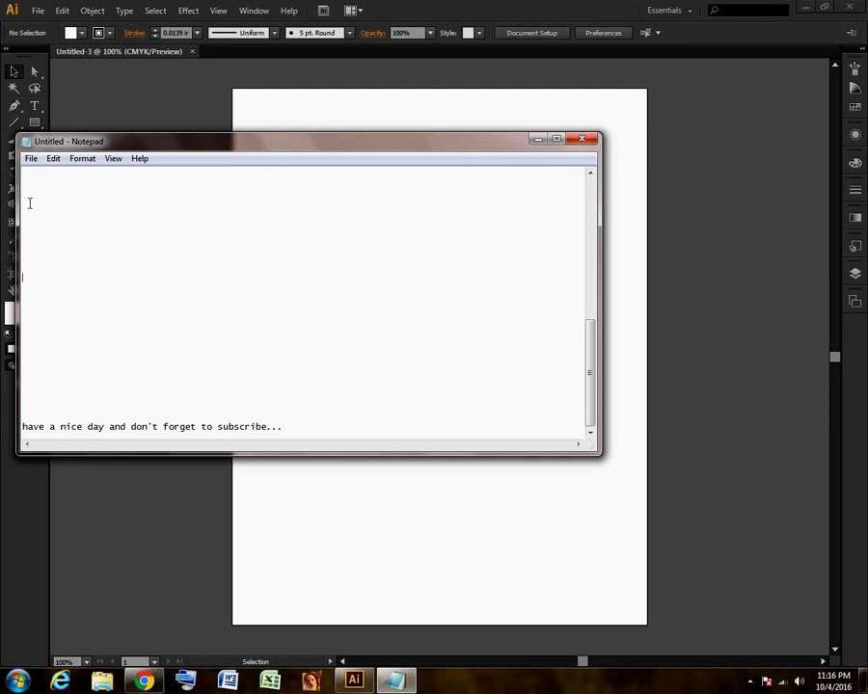
{"action": "type", "text": "that's "}
{"action": "type", "text": "it for today...."}
{"action": "left_click", "coordinate": [330, 425]}
{"action": "key", "text": "Return"}
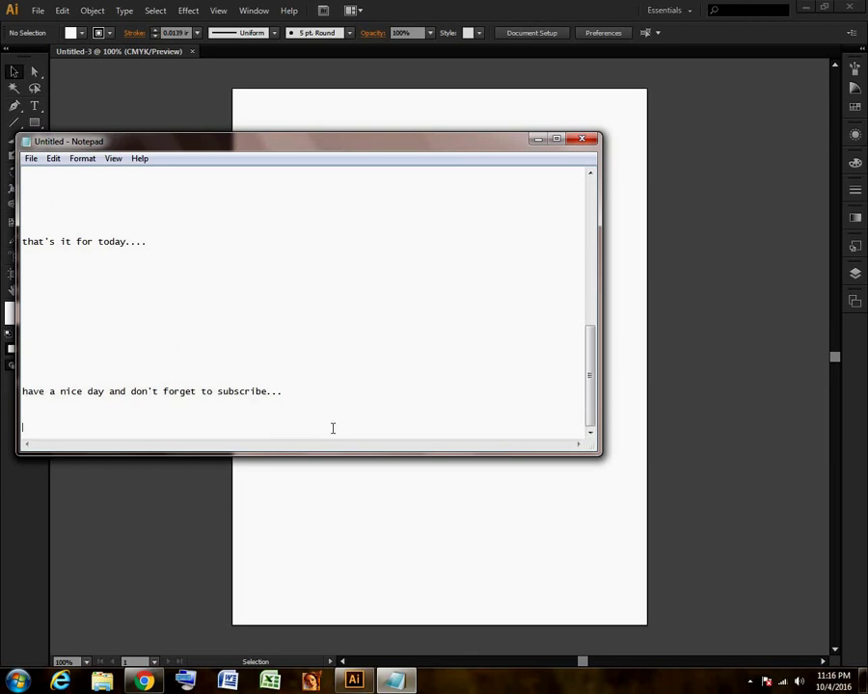
Step: Delete the sign-off lines and replace them with 'subscribe' and 'and like this video....' on separate lines
{"action": "left_click", "coordinate": [290, 395]}
{"action": "key", "text": "shift+Home"}
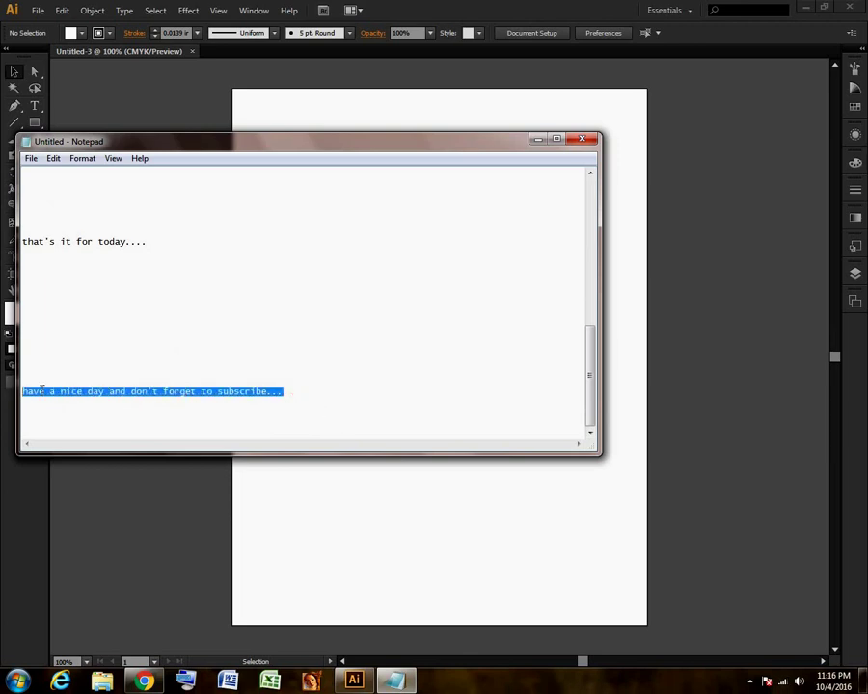
{"action": "left_click_drag", "start_coordinate": [302, 393], "coordinate": [33, 233]}
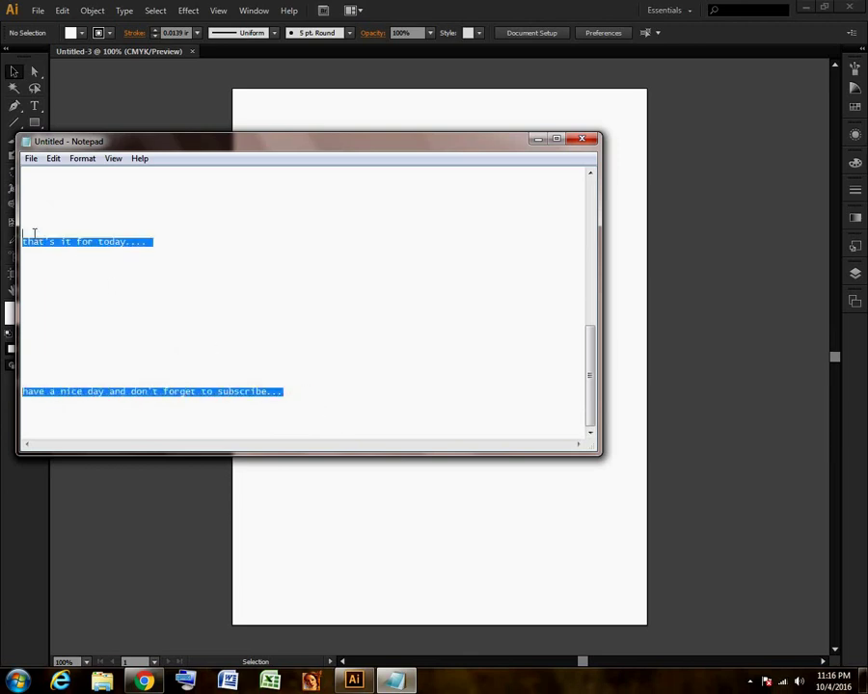
{"action": "key", "text": "BackSpace"}
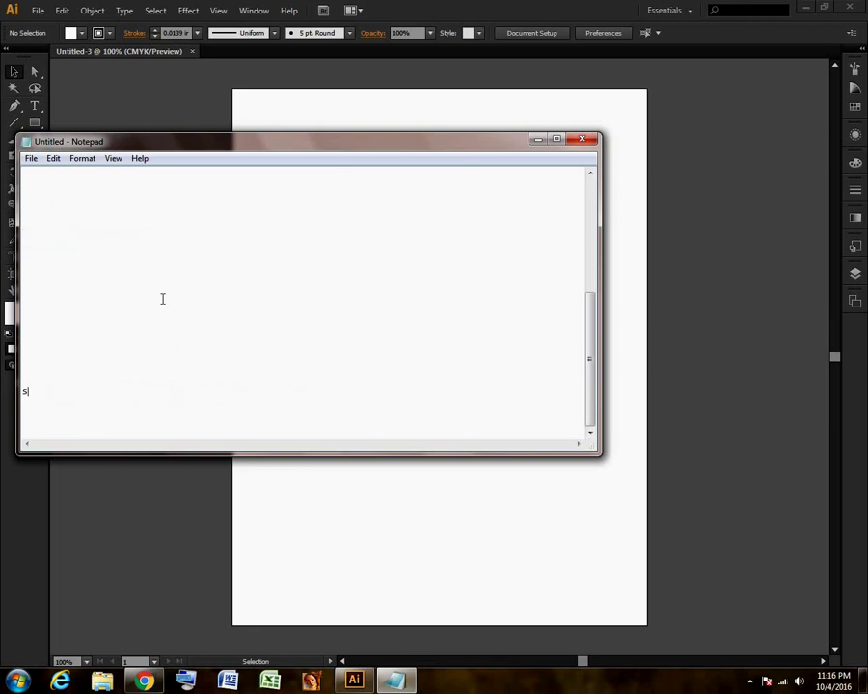
{"action": "type", "text": "subs"}
{"action": "type", "text": "cribe...."}
{"action": "key", "text": "Return"}
{"action": "type", "text": "and "}
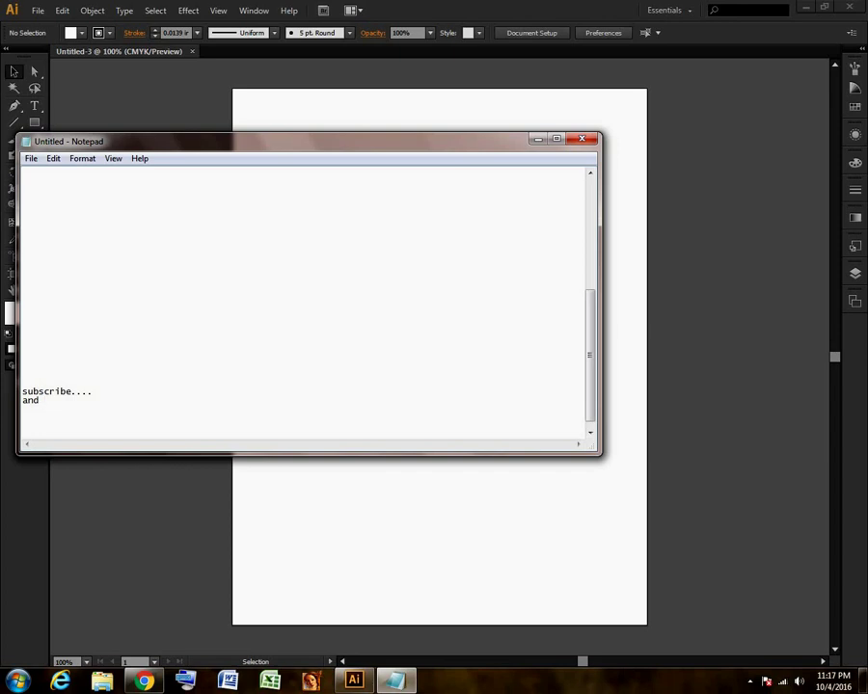
{"action": "type", "text": "like this"}
{"action": "type", "text": " video...."}
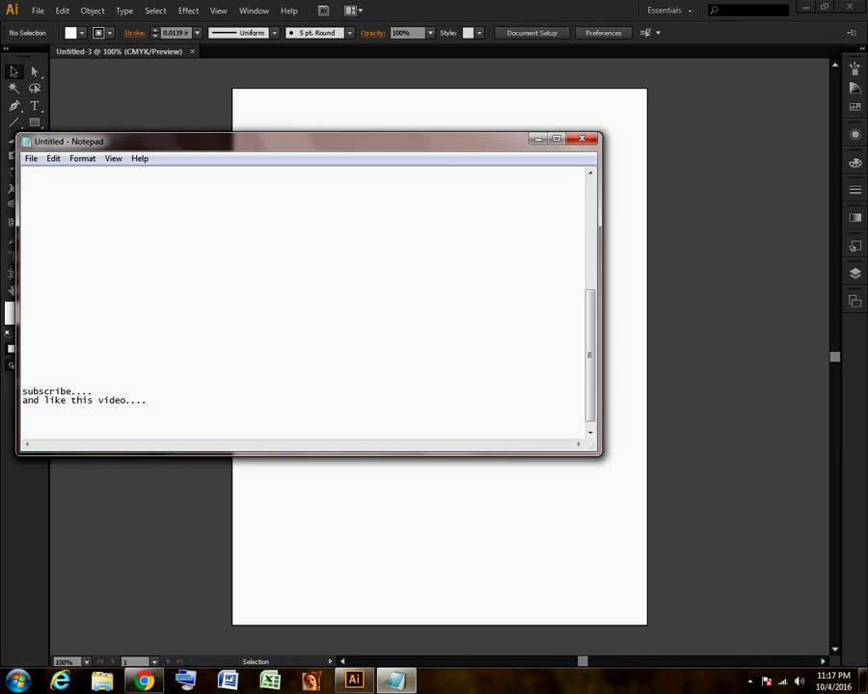